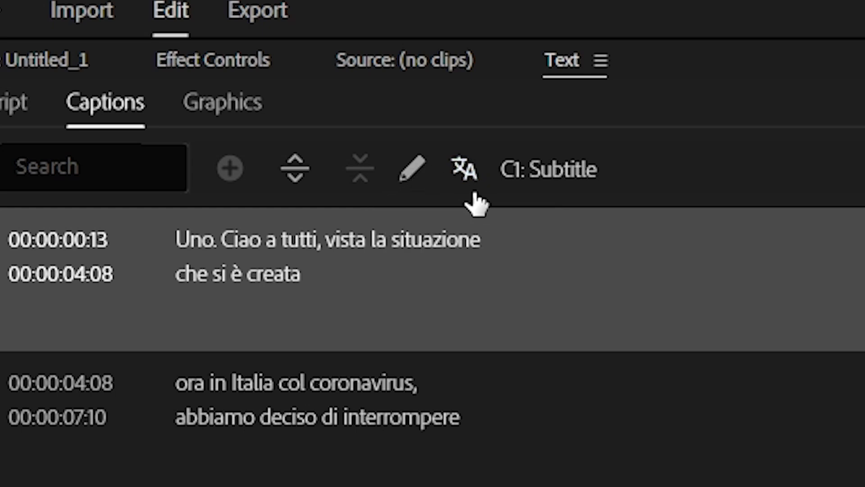
- Hide the Subtitle_English track and make the Subtitle_French track visible on the clip
click(471, 185)
scroll(593, 187, up, 3)
mouse_move(594, 194)
mouse_down()
mouse_move(602, 341)
mouse_move(601, 297)
mouse_up()
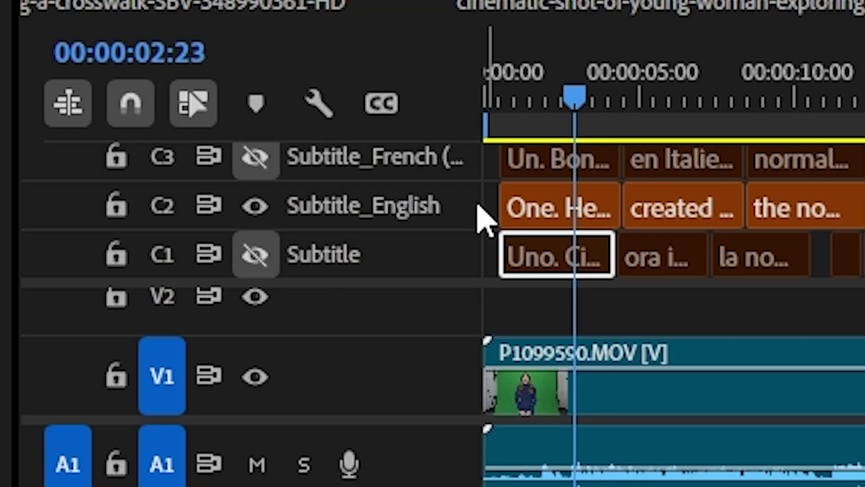
click(255, 205)
click(258, 157)
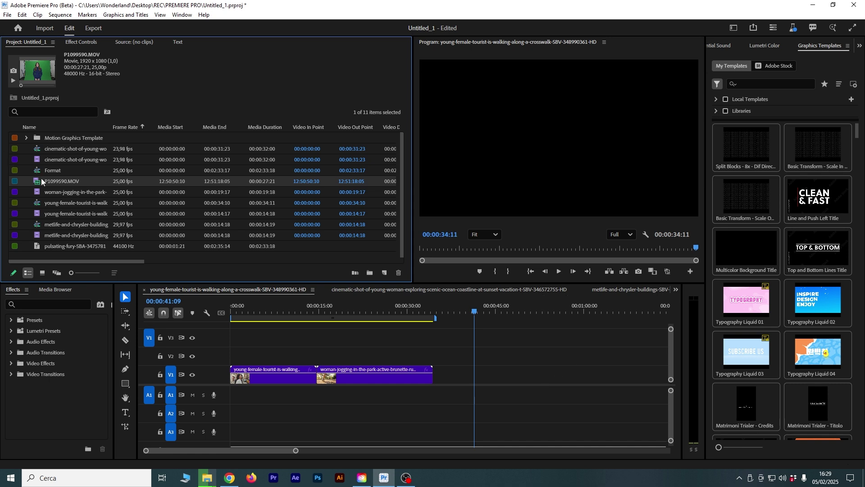
- Build a P1099590 sequence from P1099590.MOV and play it back from around 00:00:04:00
drag(286, 179, 386, 273)
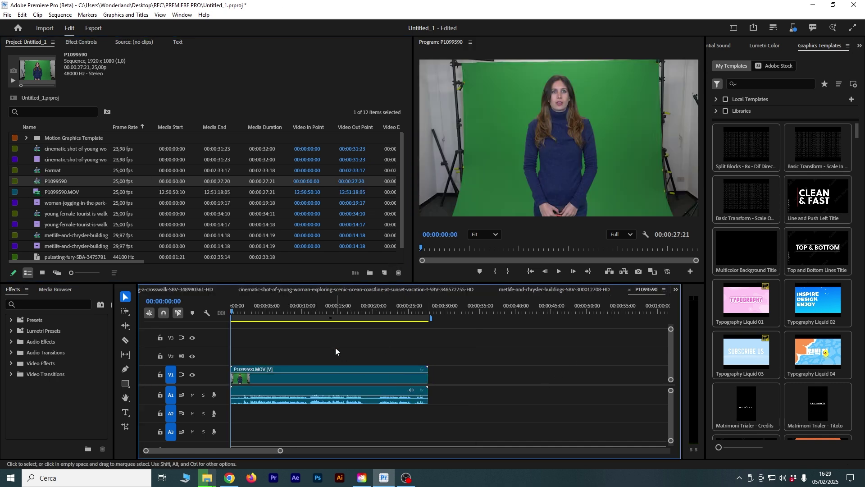
click(260, 312)
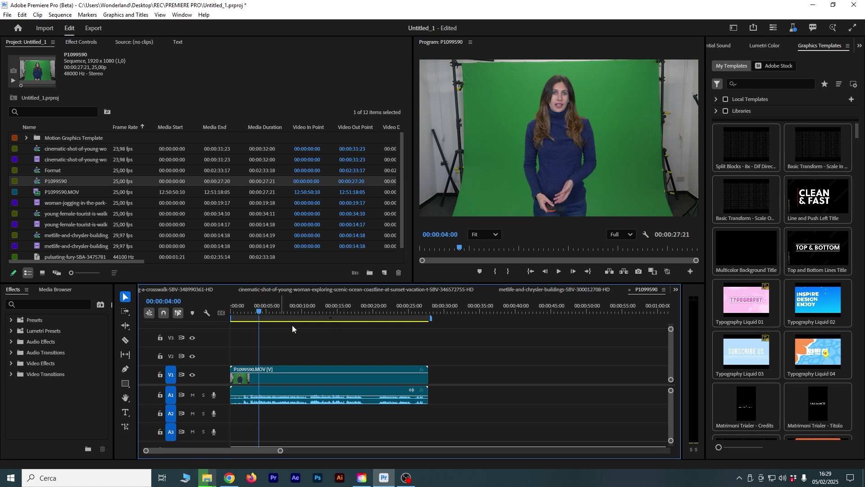
click(313, 311)
key(space)
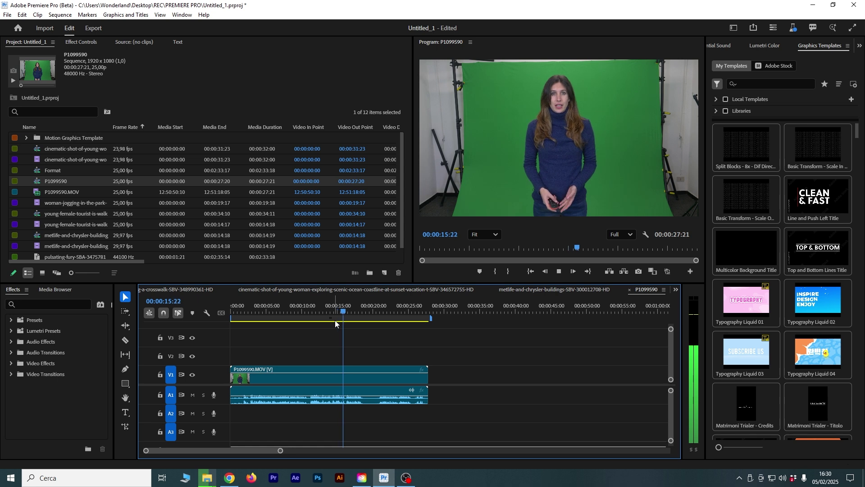
click(281, 312)
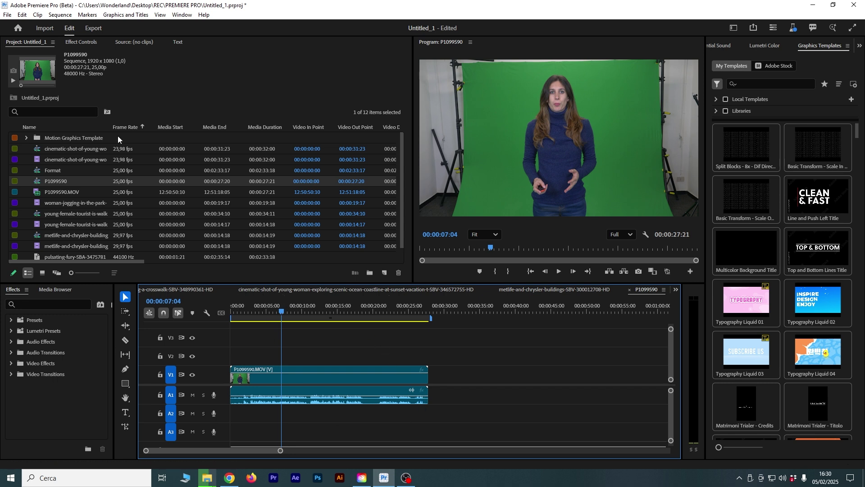
- Re-transcribe P1099590.MOV with Italian selected as the spoken language
right_click(70, 193)
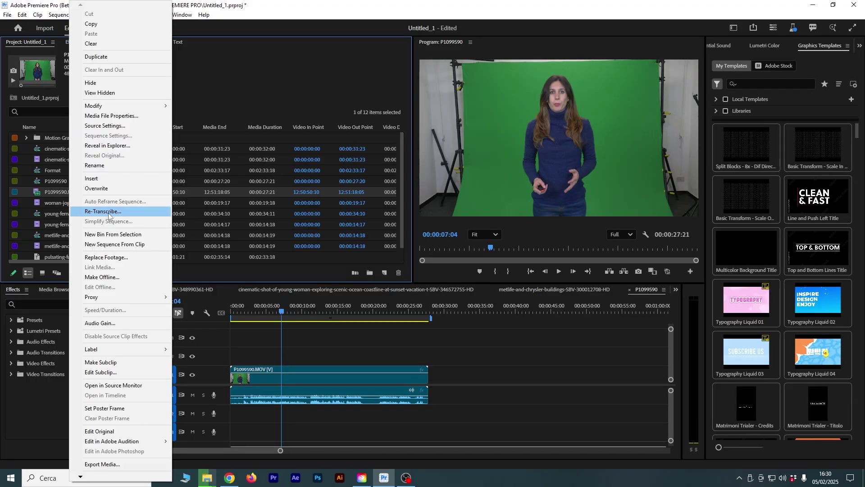
click(108, 215)
click(354, 231)
scroll(383, 257, down, 2)
scroll(346, 282, down, 3)
scroll(346, 282, down, 1)
scroll(346, 282, down, 1)
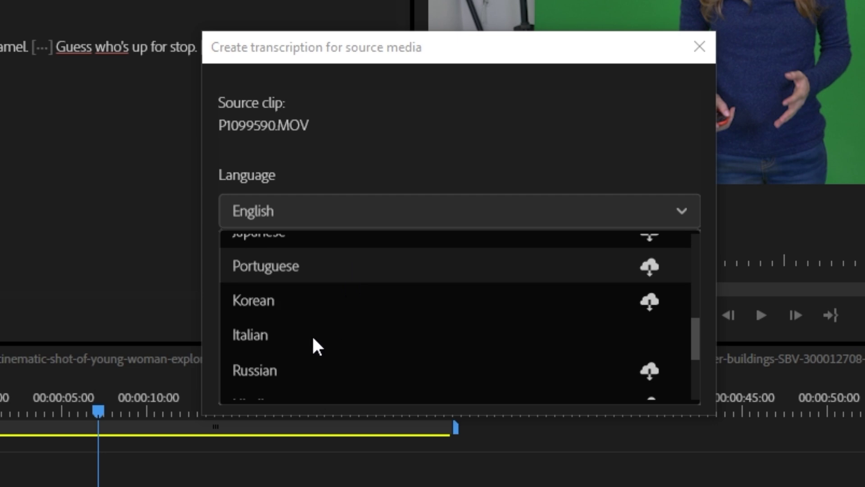
click(313, 336)
click(684, 394)
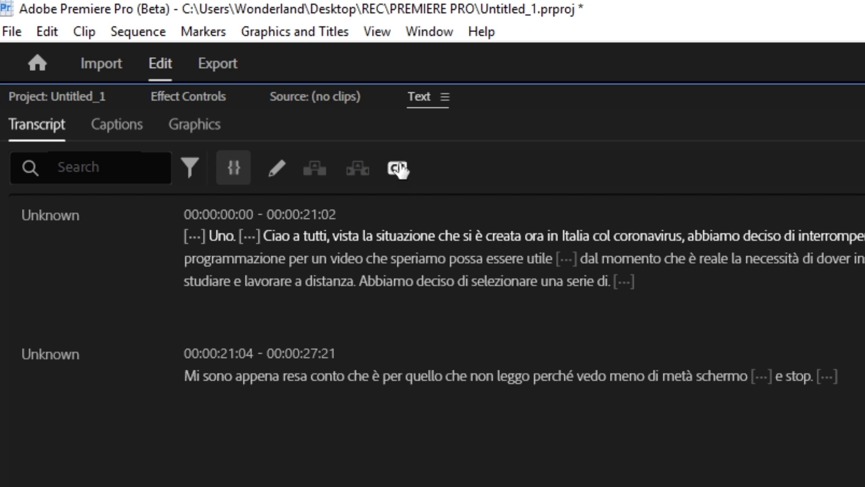
- Generate captions from the Italian transcript using the Subtitle default preset
click(398, 168)
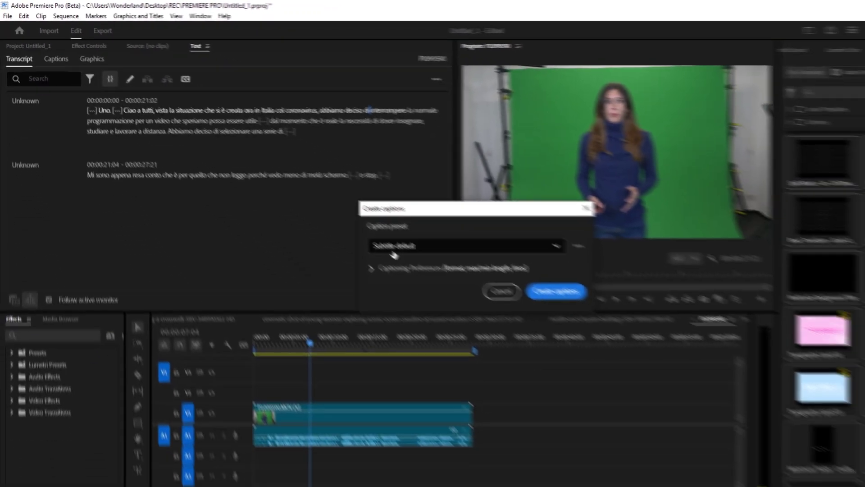
click(397, 223)
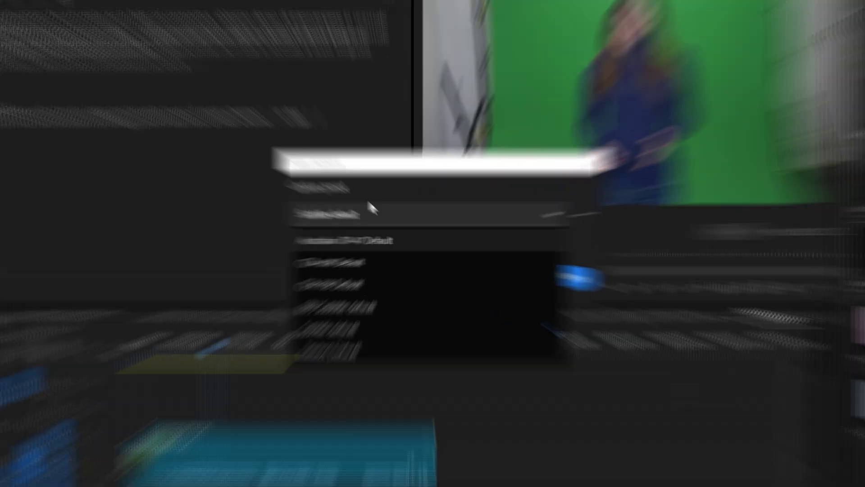
click(386, 219)
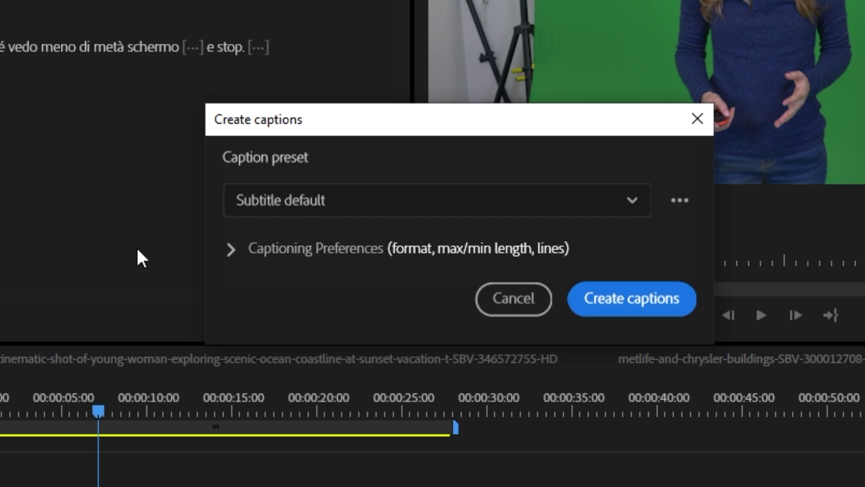
click(232, 252)
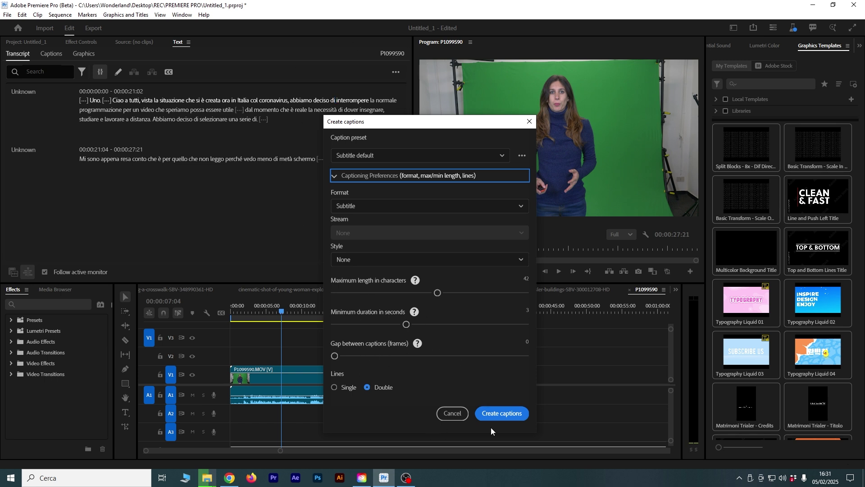
click(496, 414)
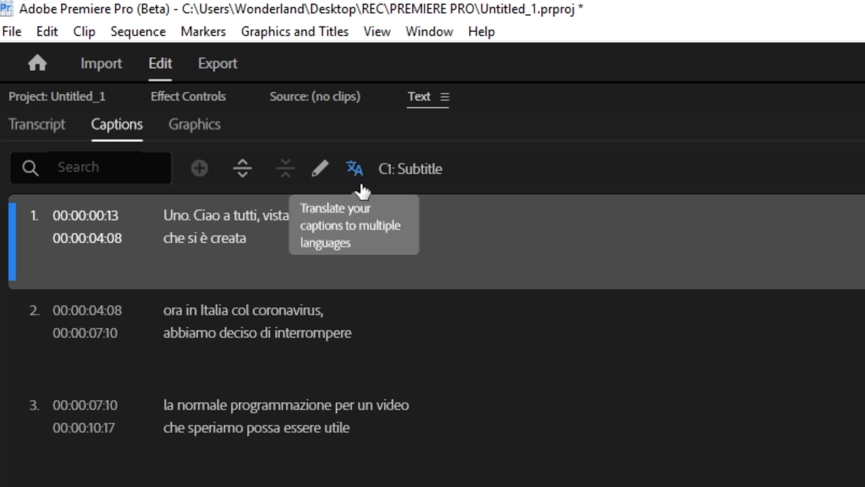
- Open Translate Captions and confirm Italian (auto-detected) as the source language
click(362, 191)
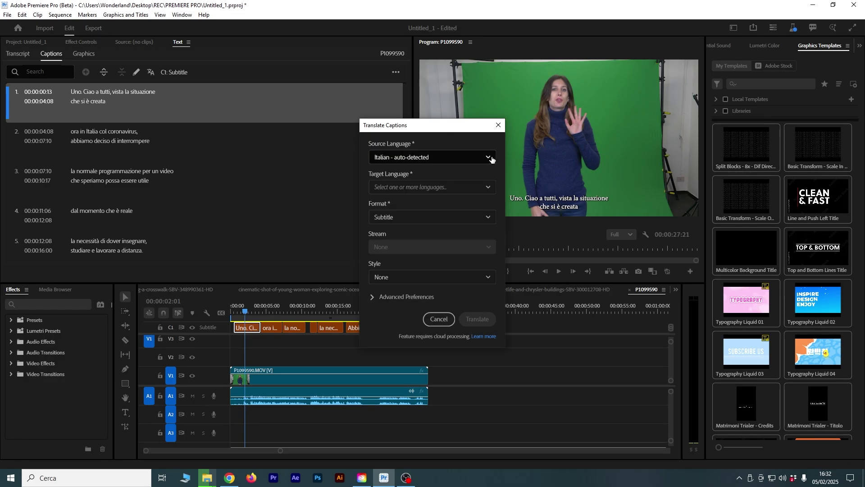
click(491, 159)
scroll(439, 212, down, 5)
scroll(408, 230, down, 1)
mouse_move(606, 163)
mouse_down()
mouse_move(624, 72)
mouse_move(626, 209)
mouse_up()
click(626, 209)
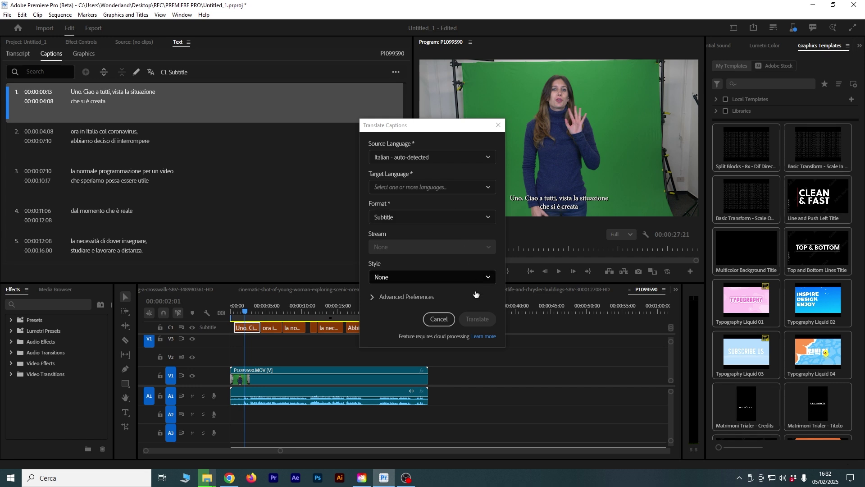
- Translate the captions into English with Subtitle format and no caption style
click(488, 188)
drag(493, 204, 498, 260)
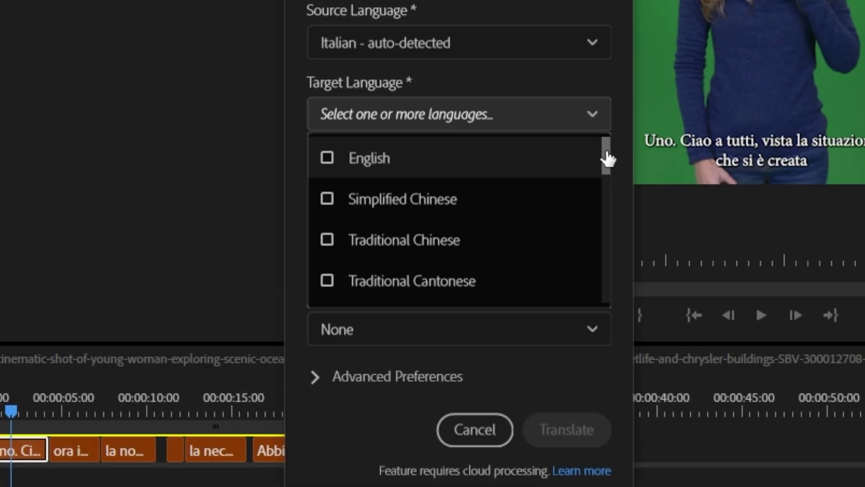
drag(613, 288, 631, 46)
click(328, 159)
mouse_move(607, 151)
mouse_down()
mouse_move(611, 196)
mouse_move(498, 260)
mouse_up()
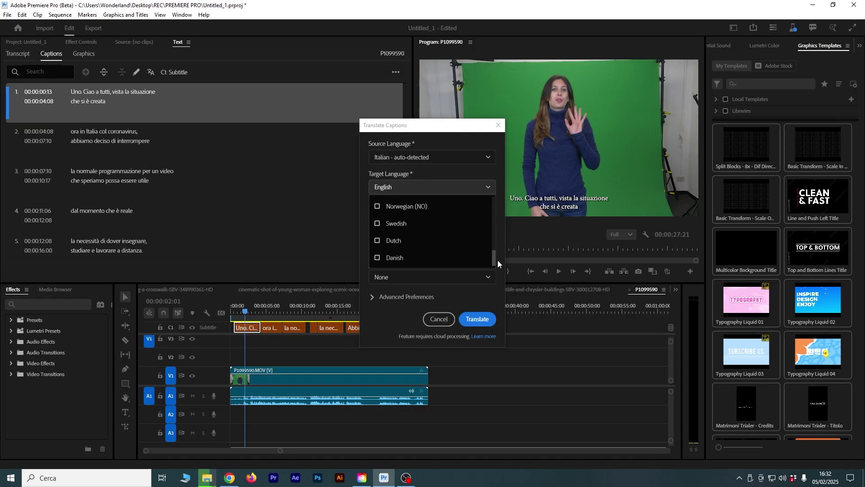
click(497, 260)
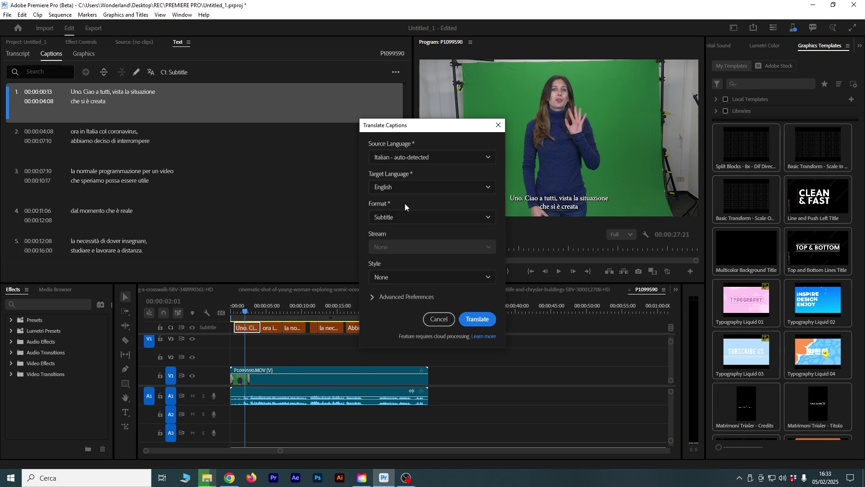
click(489, 278)
click(490, 280)
click(373, 298)
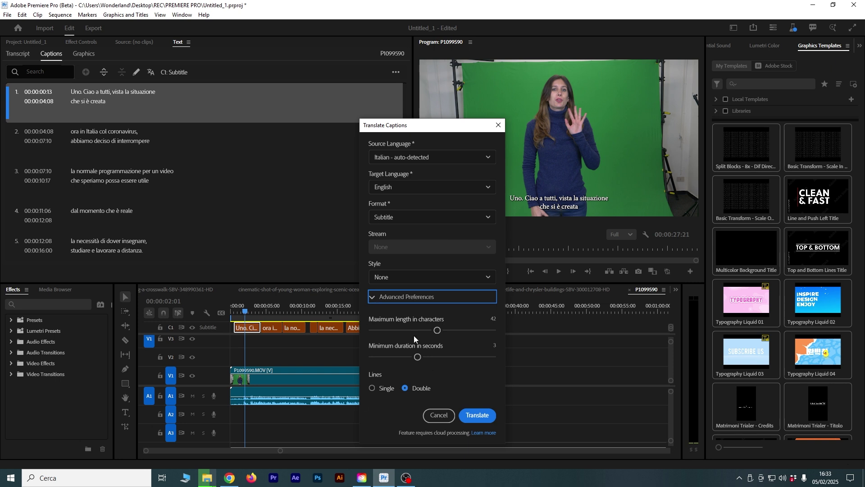
click(380, 301)
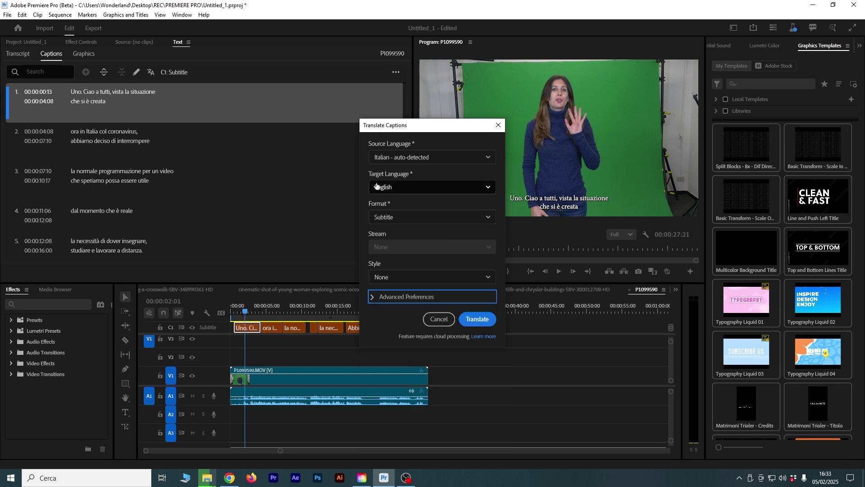
click(477, 319)
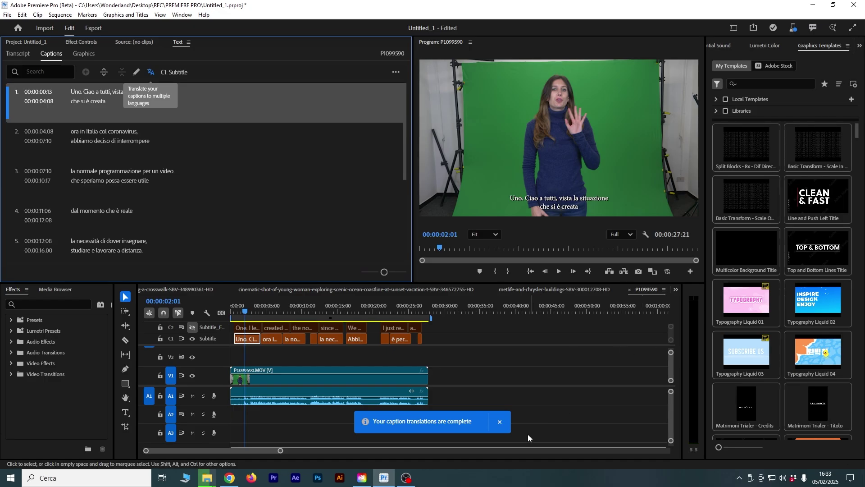
- Dismiss the translation notice and select the first three English subtitle clips to review them
click(499, 422)
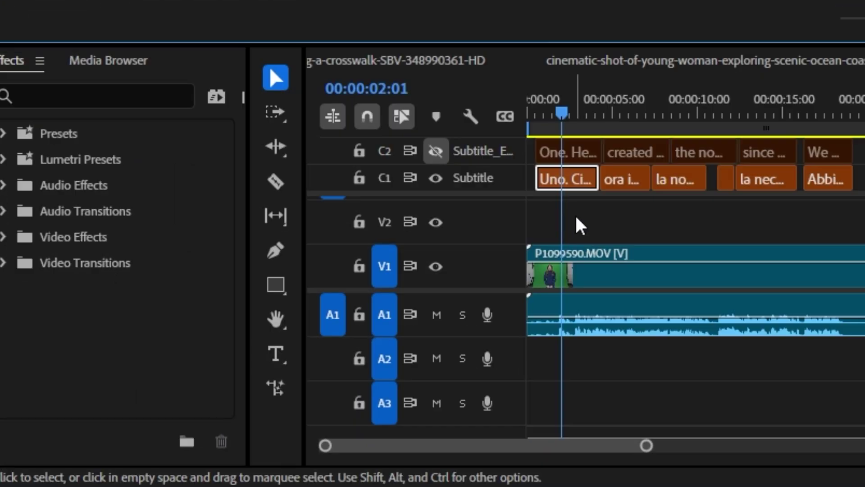
click(569, 155)
shift+click(635, 152)
shift+click(701, 152)
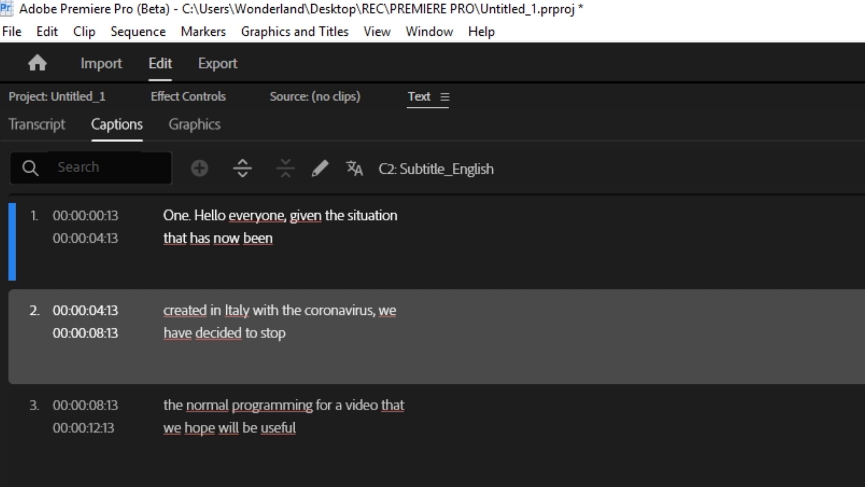
scroll(433, 338, down, 1)
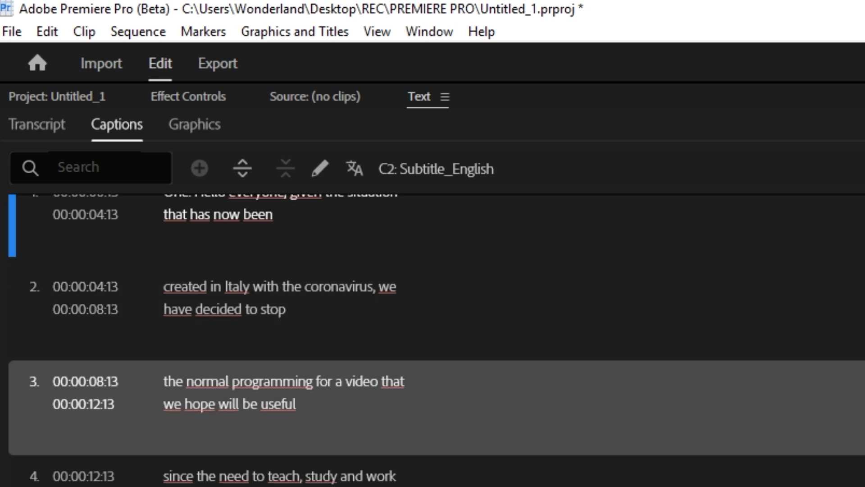
scroll(432, 338, up, 1)
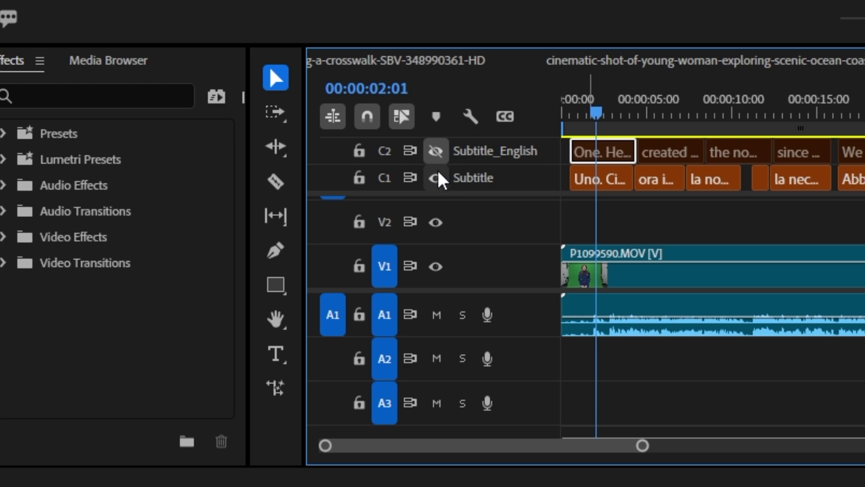
- Show Subtitle_English, hide the Italian Subtitle track, and load the Italian captions into the list
click(436, 151)
click(435, 178)
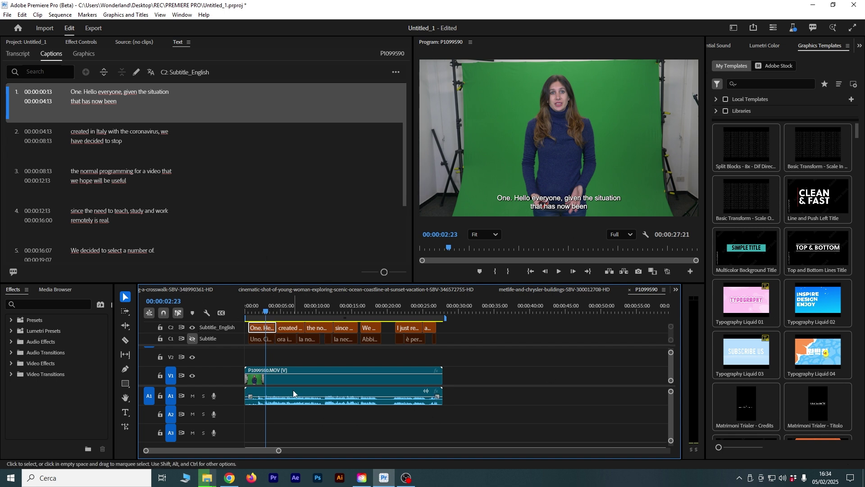
click(261, 339)
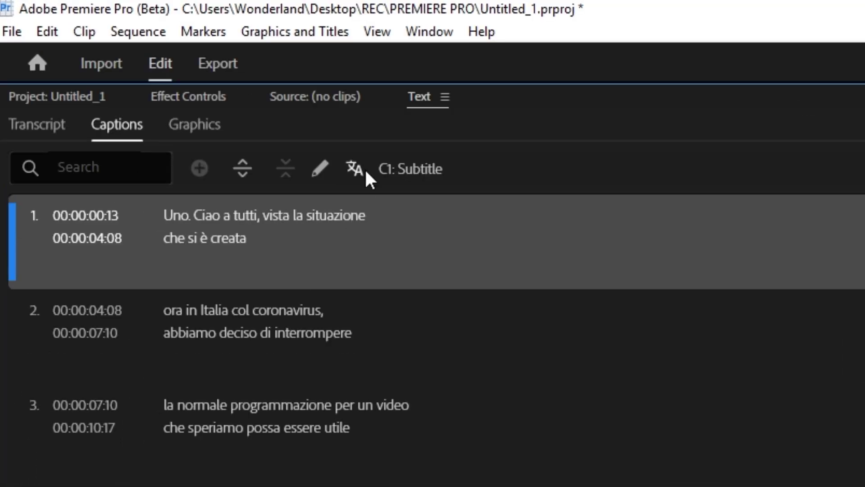
- Translate the captions into French (FR) and make the Subtitle_French track visible
click(356, 170)
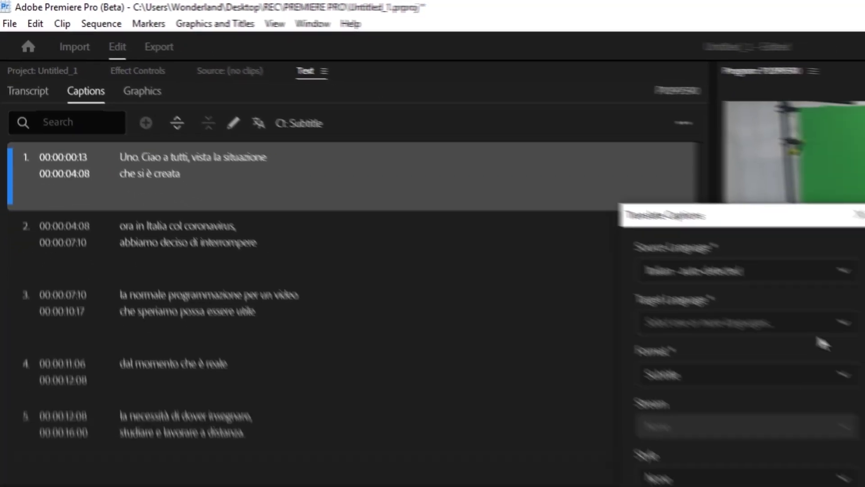
click(432, 187)
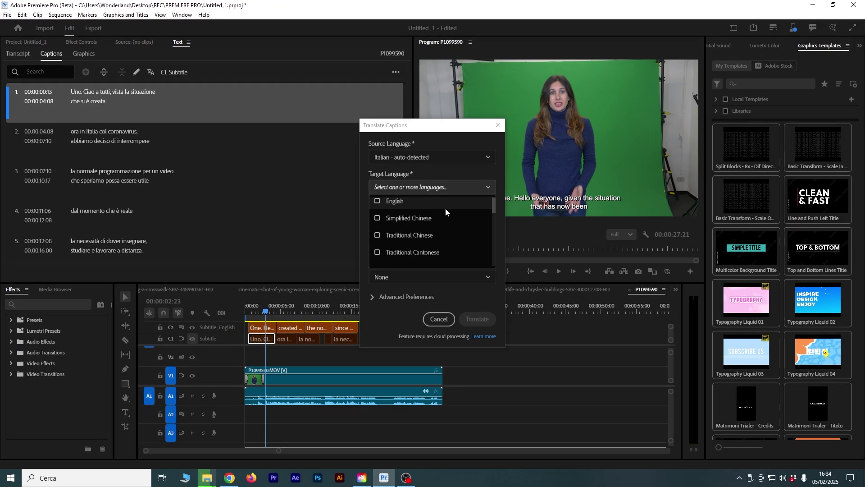
scroll(444, 212, down, 2)
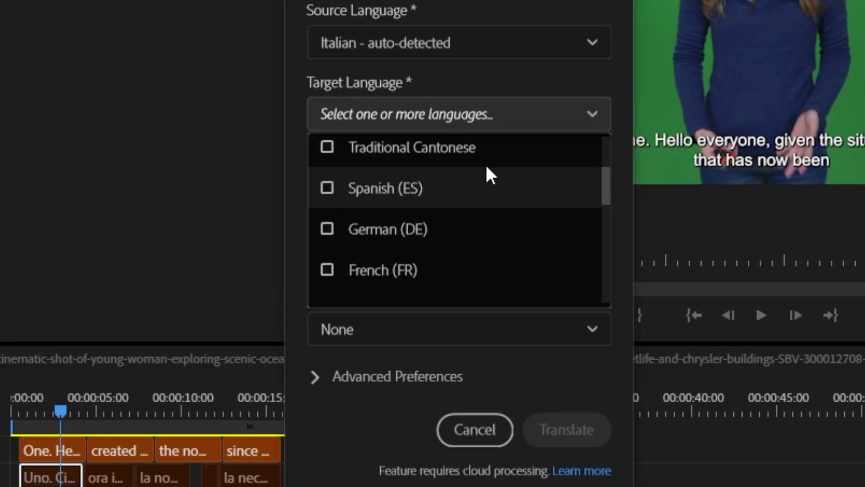
scroll(432, 212, down, 2)
click(327, 239)
click(567, 429)
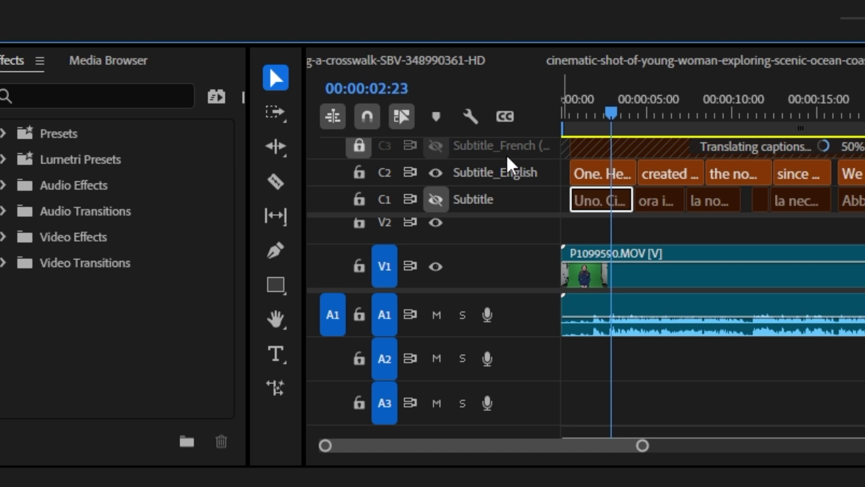
click(435, 146)
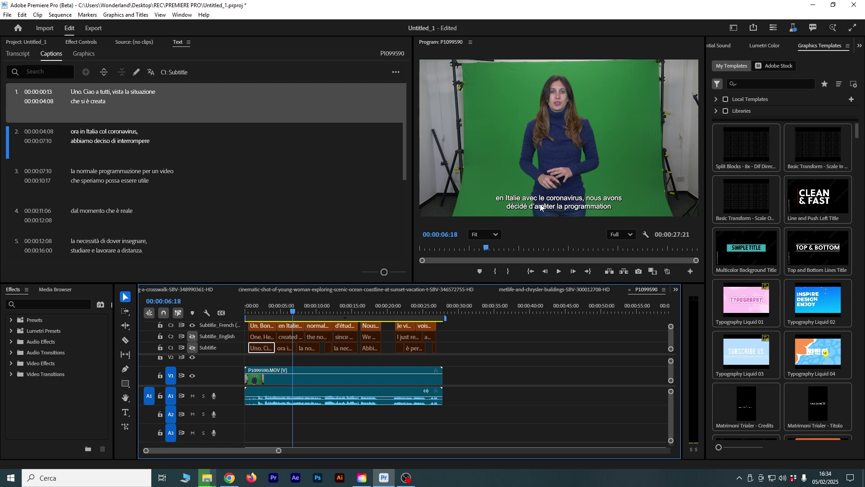
- Check the French subtitles at two later points, then return near the clip's start
click(320, 312)
click(346, 310)
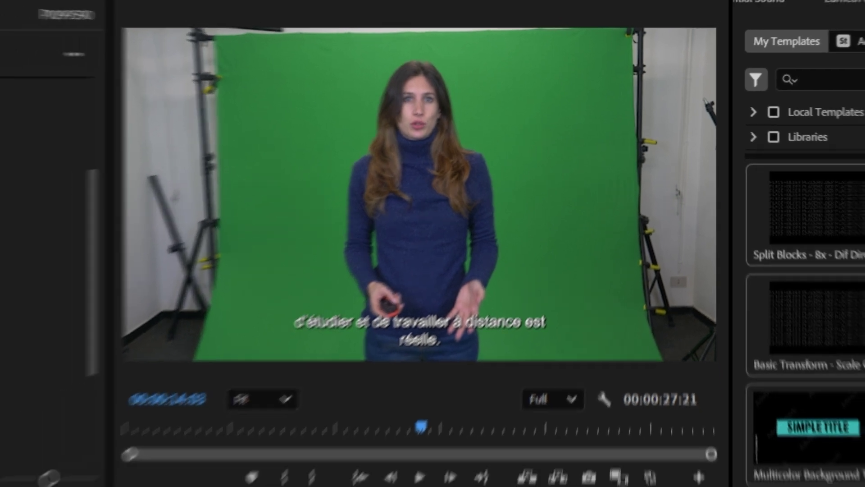
click(270, 310)
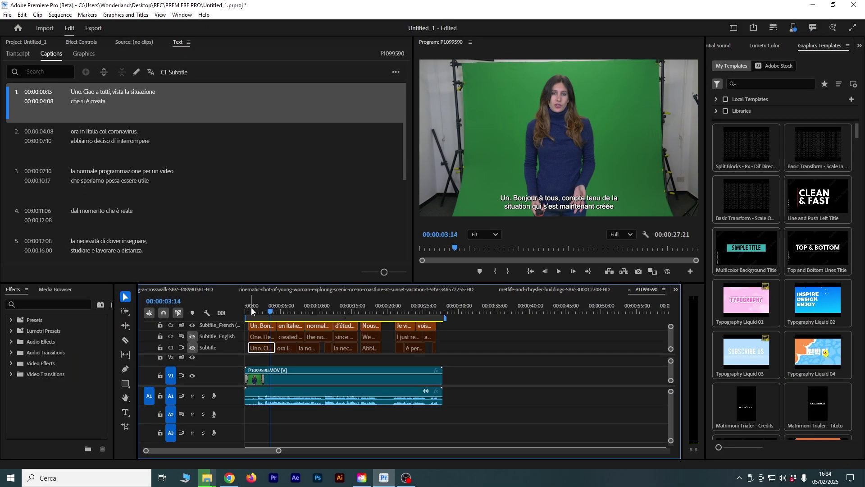